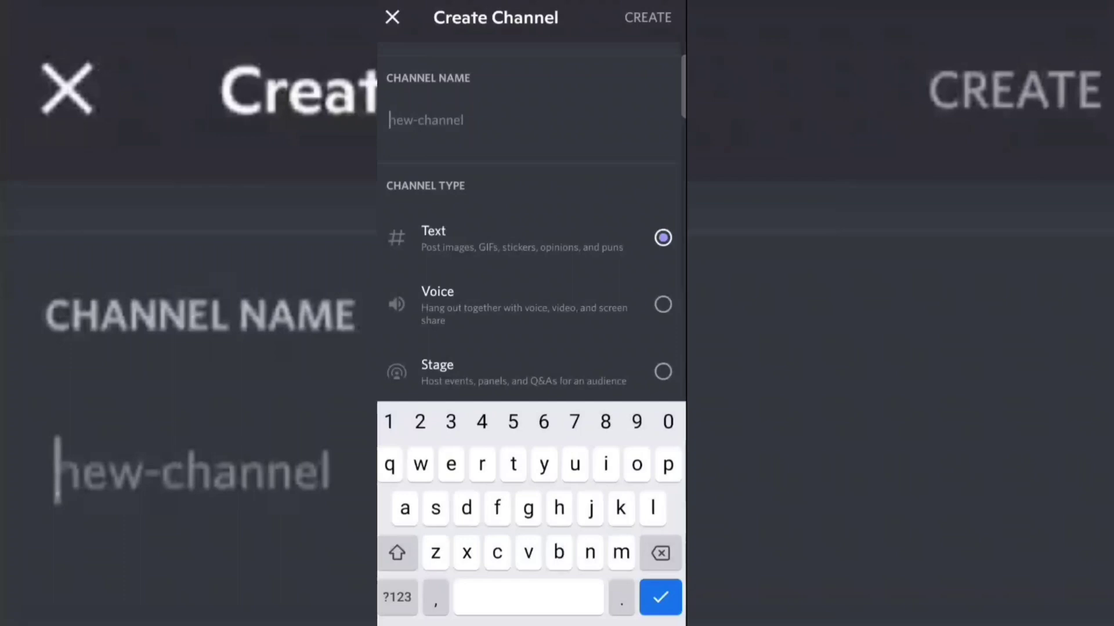
text(aoccer)
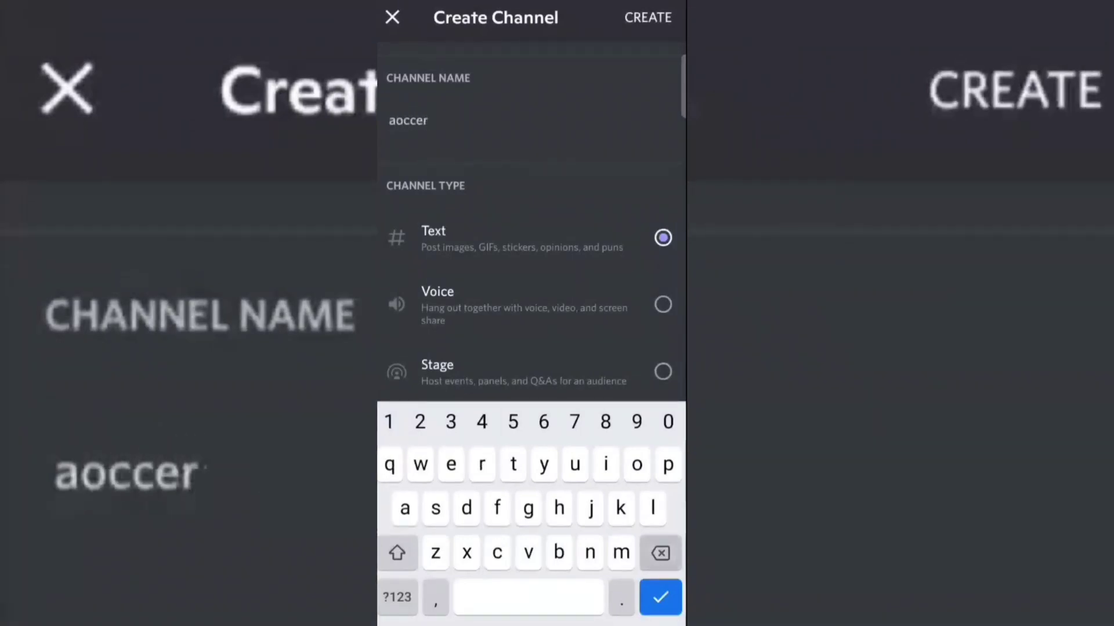
Erase the mistyped 'socc' channel name
key(BackSpace)
key(BackSpace)
key(BackSpace)
text(socc)
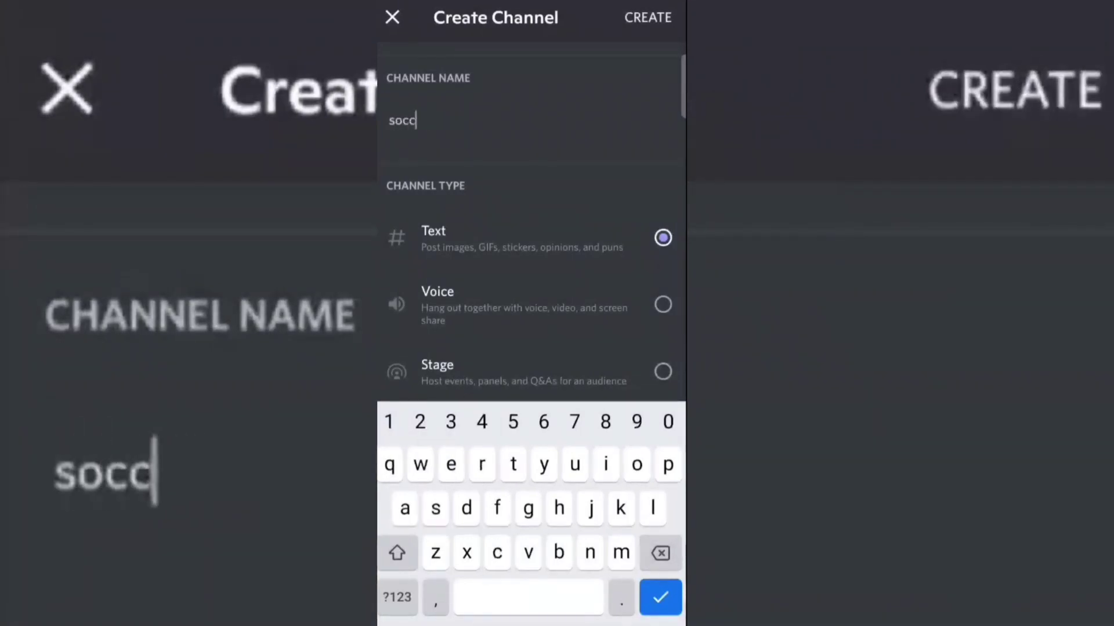
text(er guru)
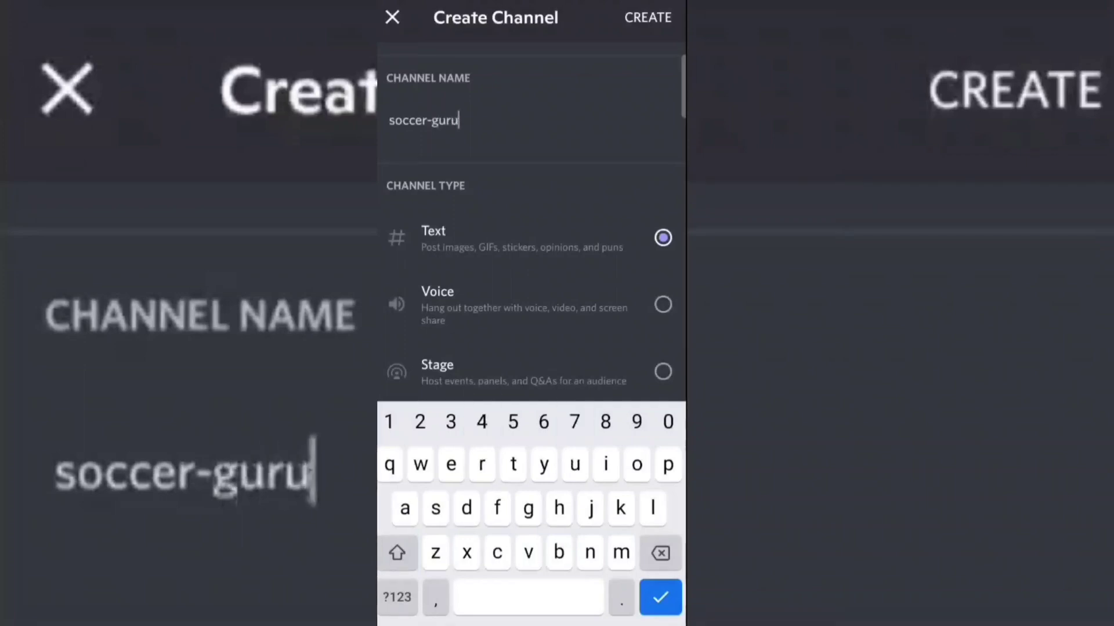
Create the soccer-guru channel, then open #general with its members panel
click(648, 17)
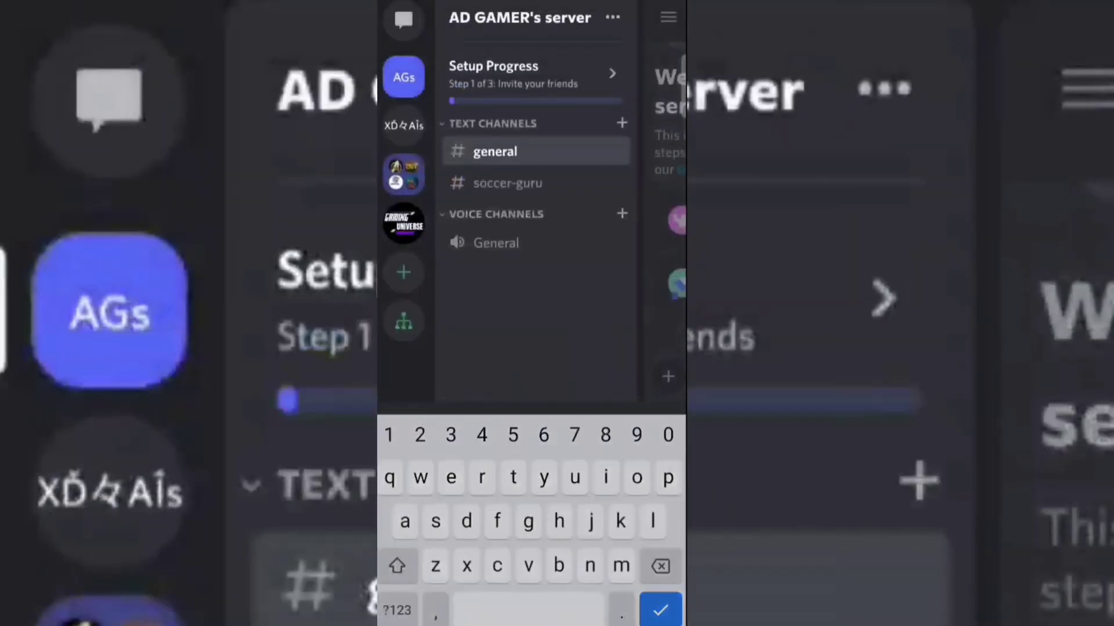
click(495, 151)
click(659, 15)
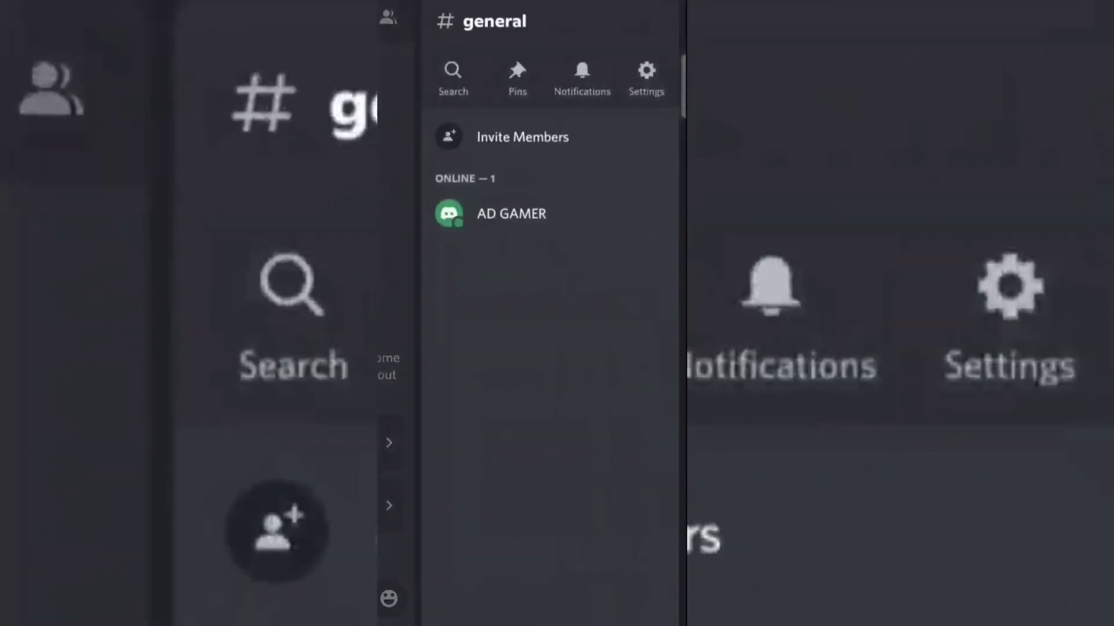
click(646, 77)
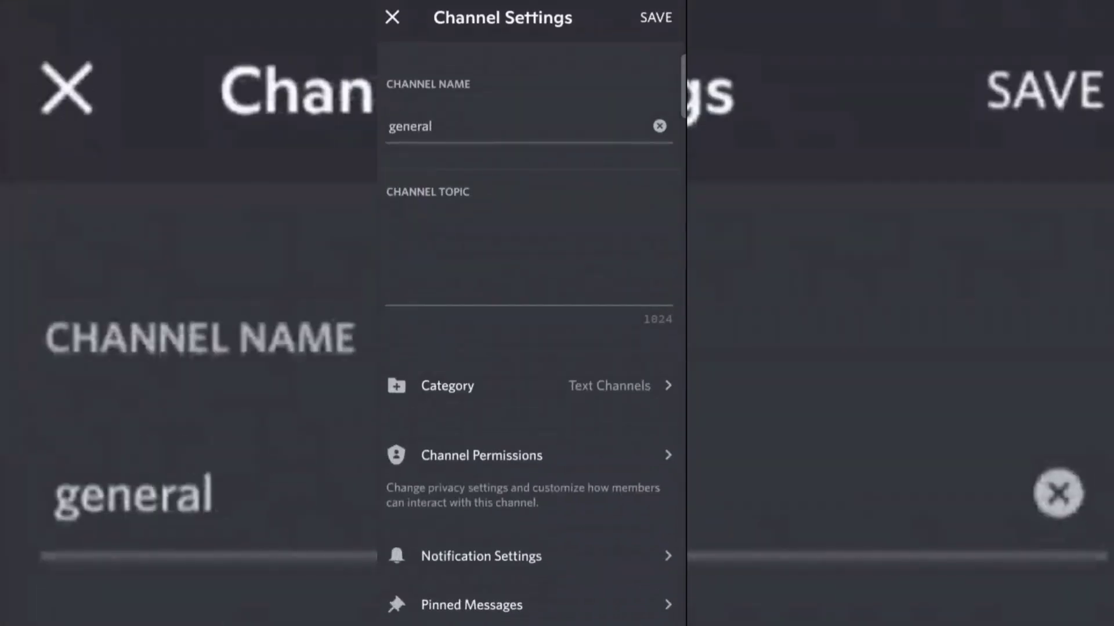
click(482, 454)
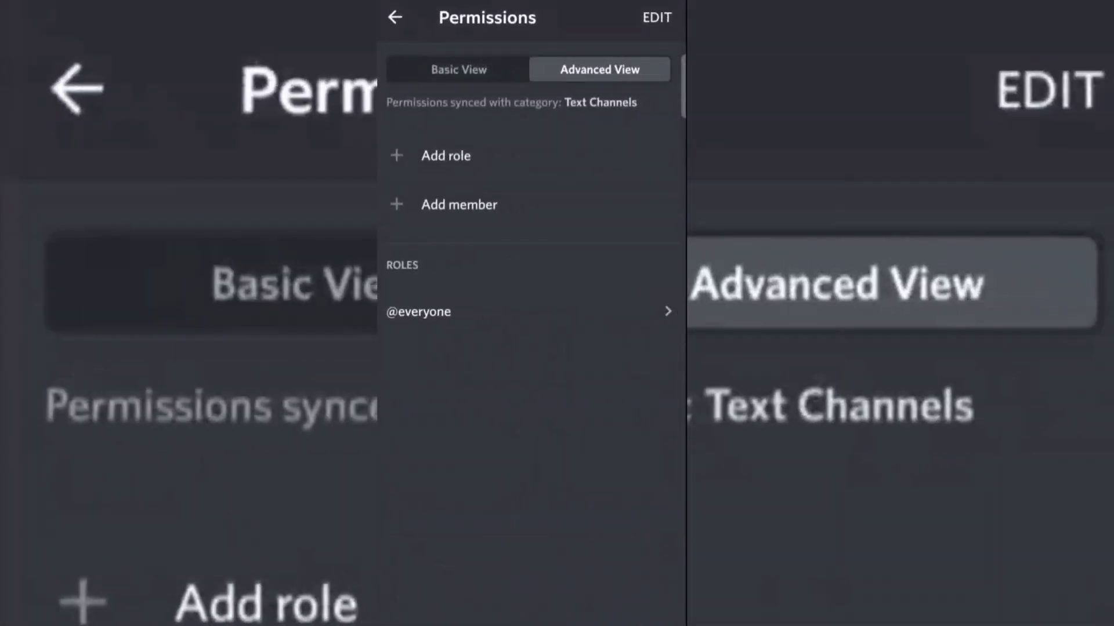
click(527, 311)
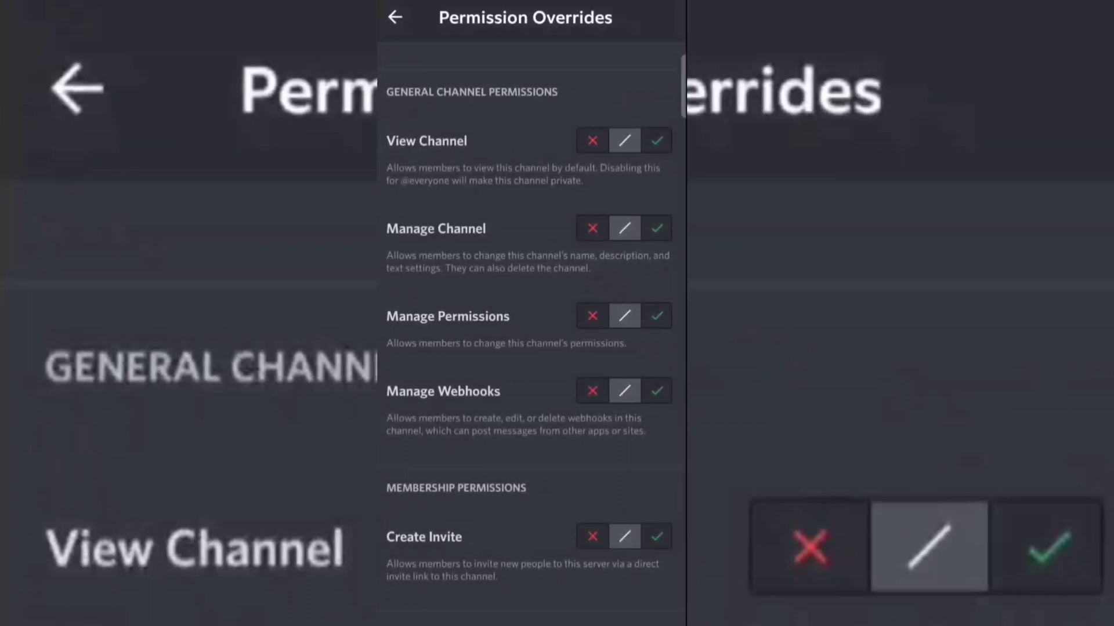
click(656, 140)
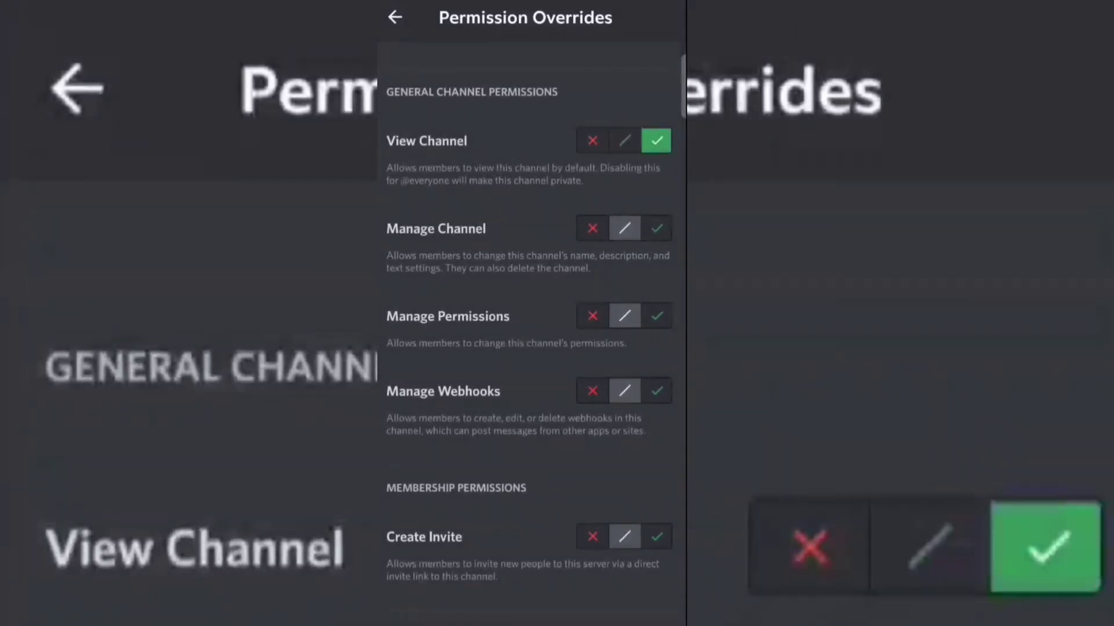
scroll(531, 348, down, 3)
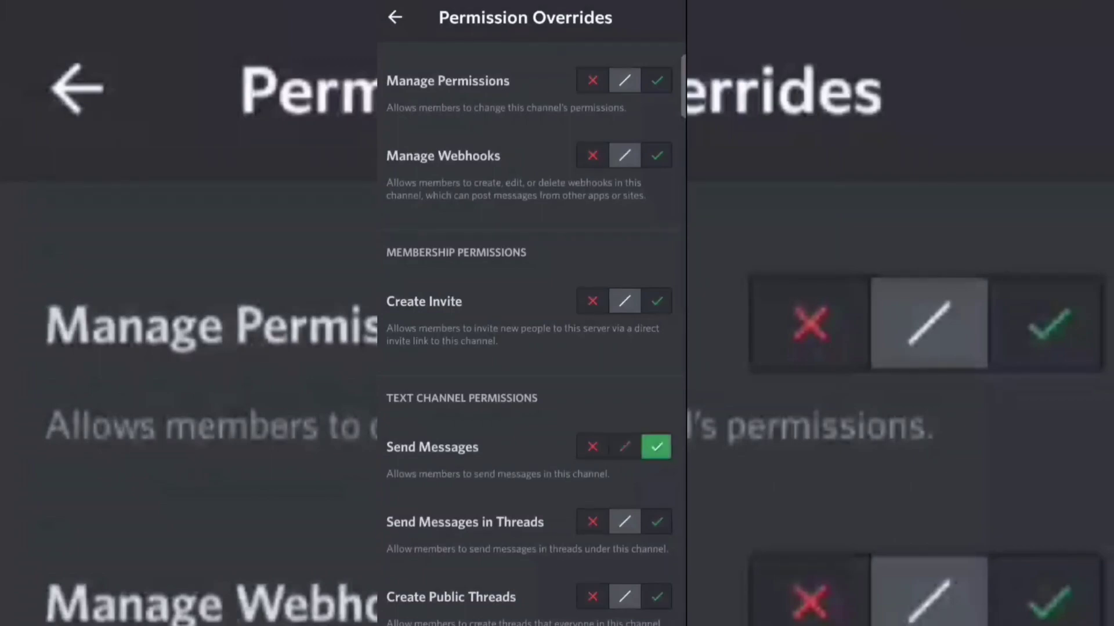
scroll(531, 348, down, 3)
scroll(531, 348, down, 3)
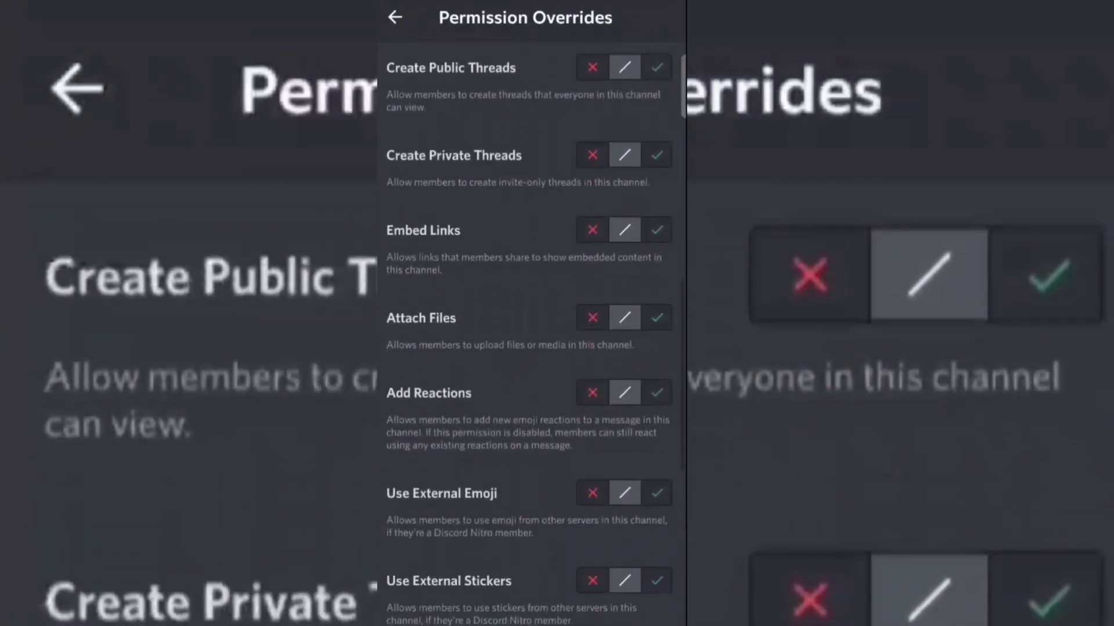
scroll(531, 348, down, 2)
scroll(531, 348, down, 2)
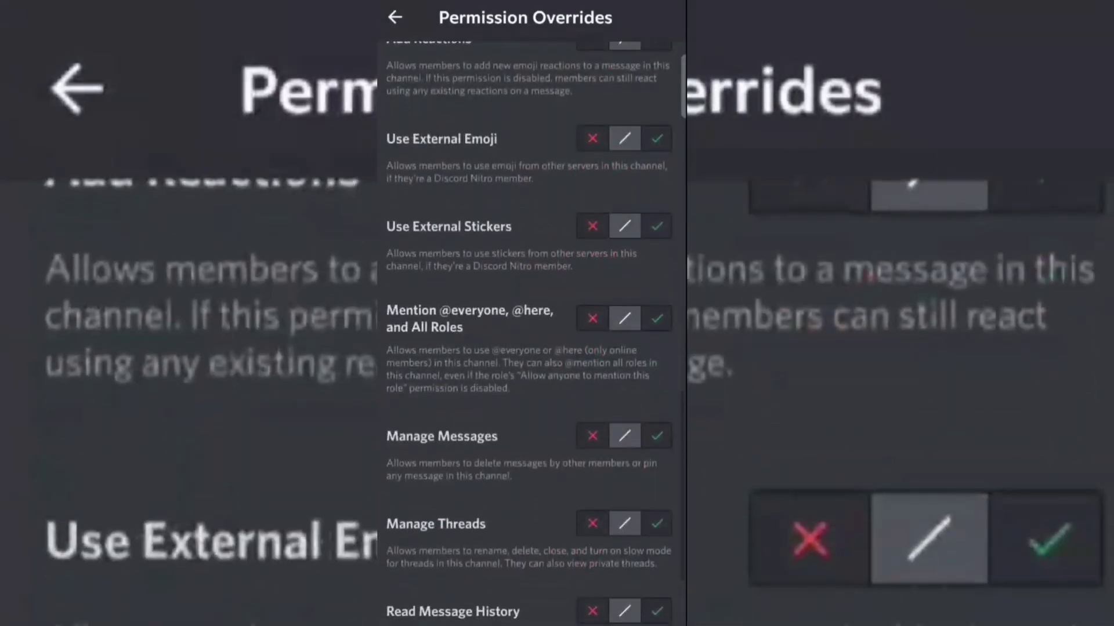
scroll(531, 348, down, 1)
scroll(531, 348, down, 1)
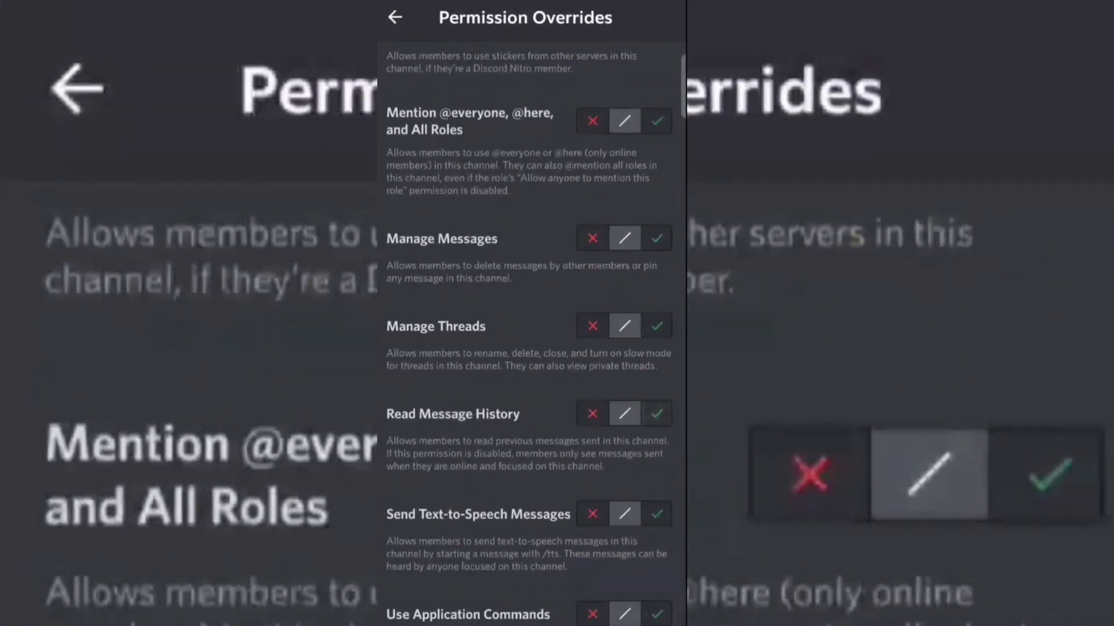
click(658, 415)
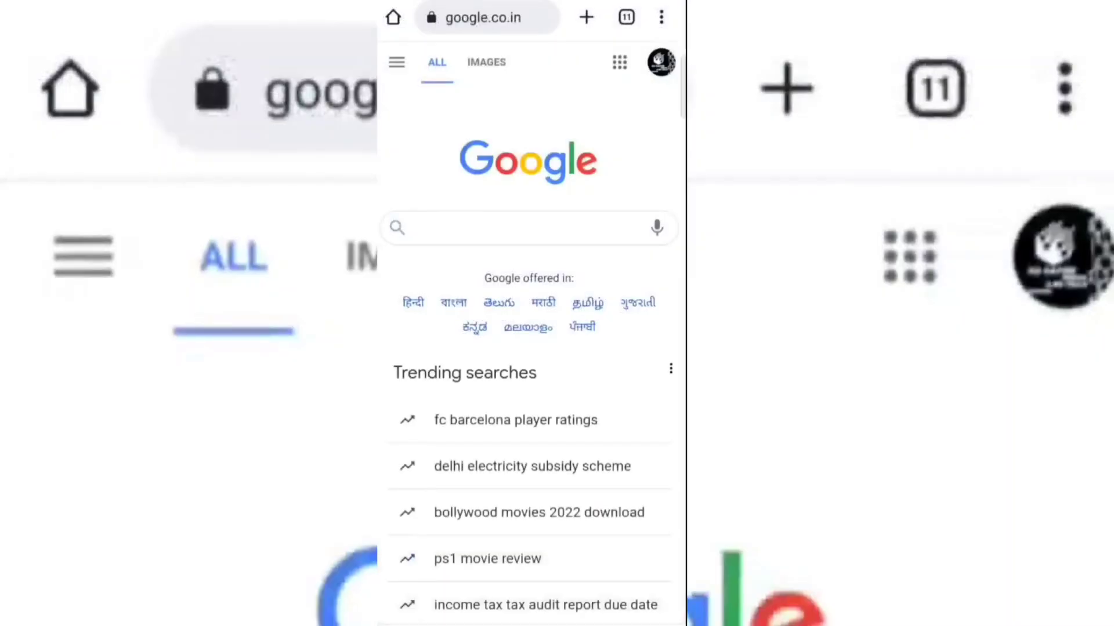
text(s)
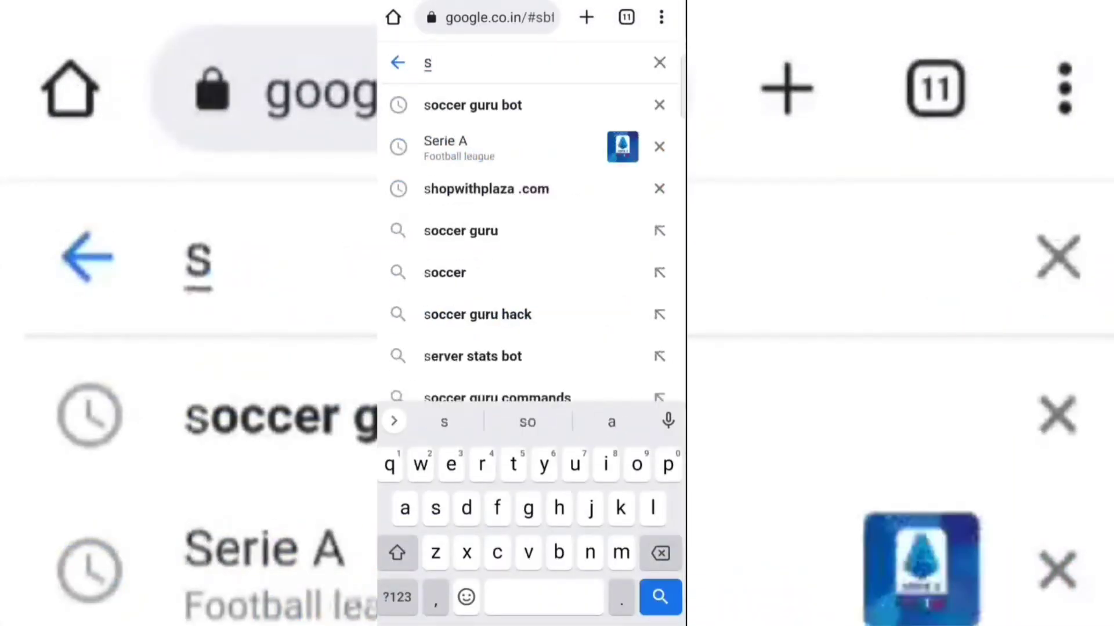
text(occ)
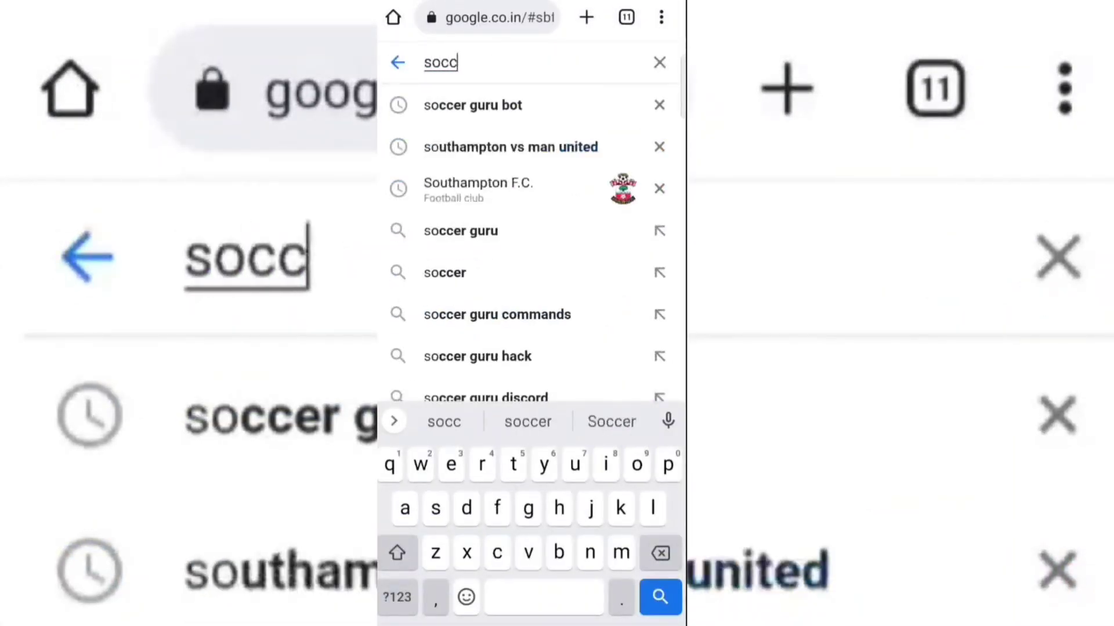
text(er )
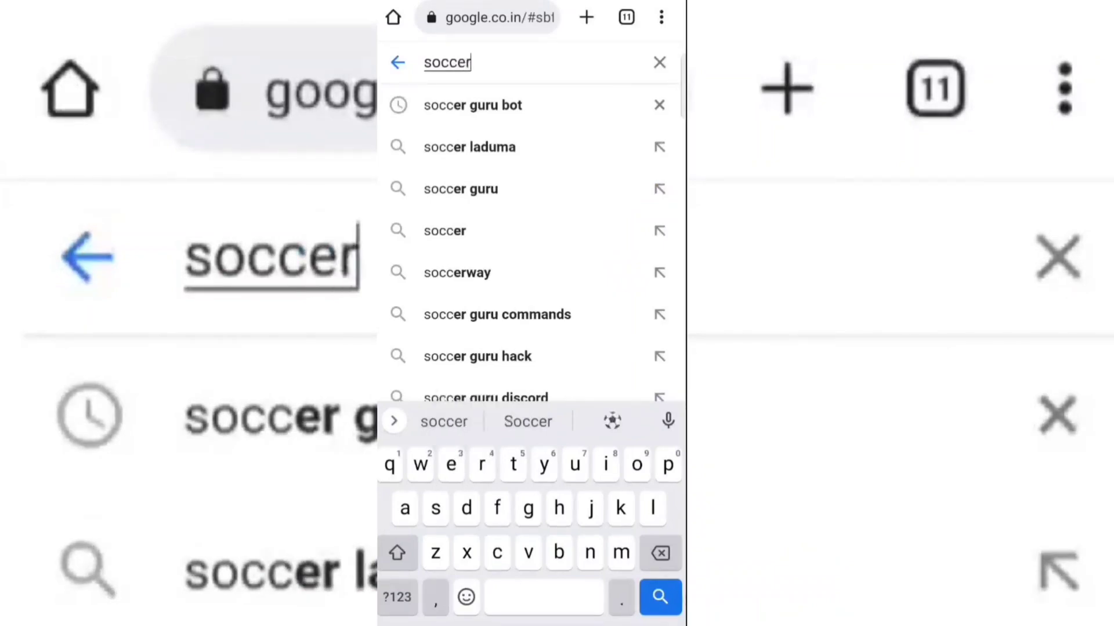
text(guru)
Run a Google search for 'soccer guru bot'
click(472, 105)
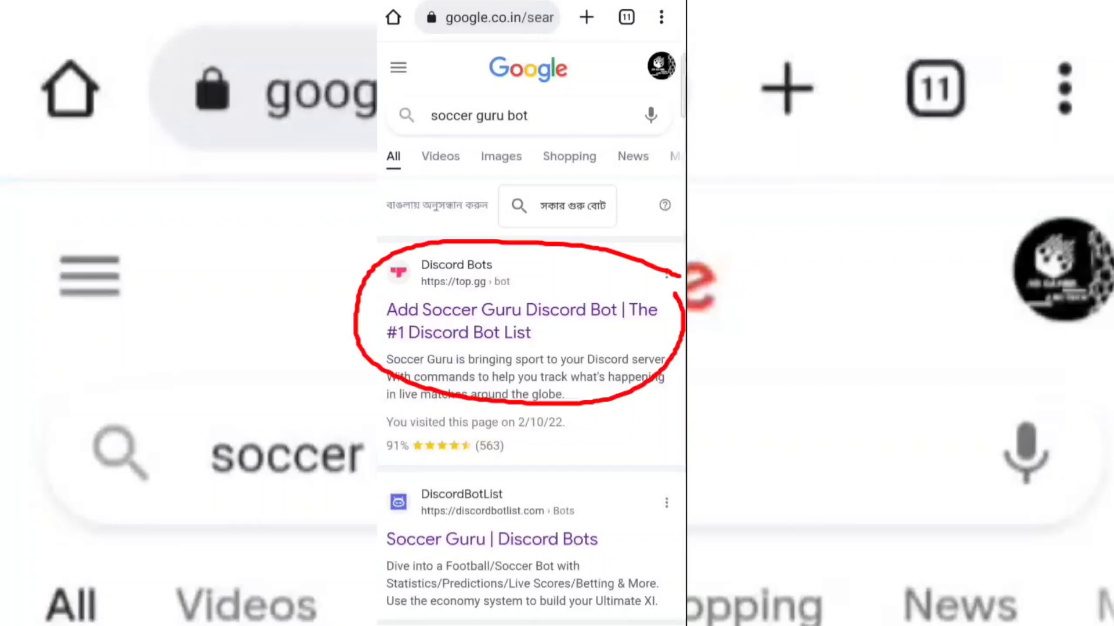
Open the Soccer Guru bot listing on top.gg from the results
click(521, 313)
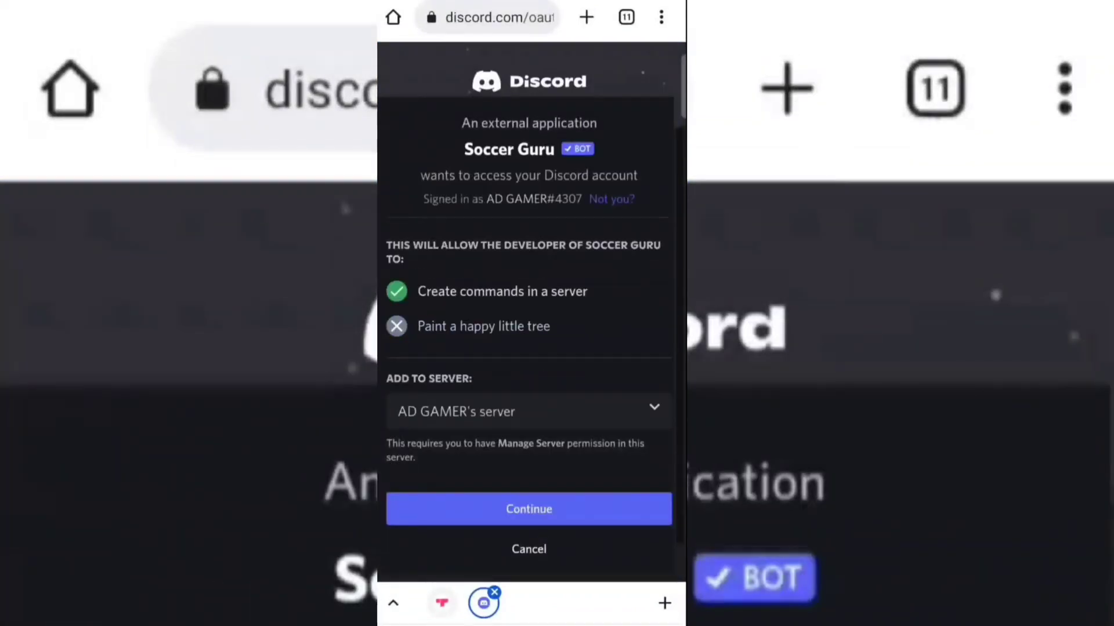
Authorize Soccer Guru's permissions for AD GAMER's server and pass the hCaptcha
click(528, 509)
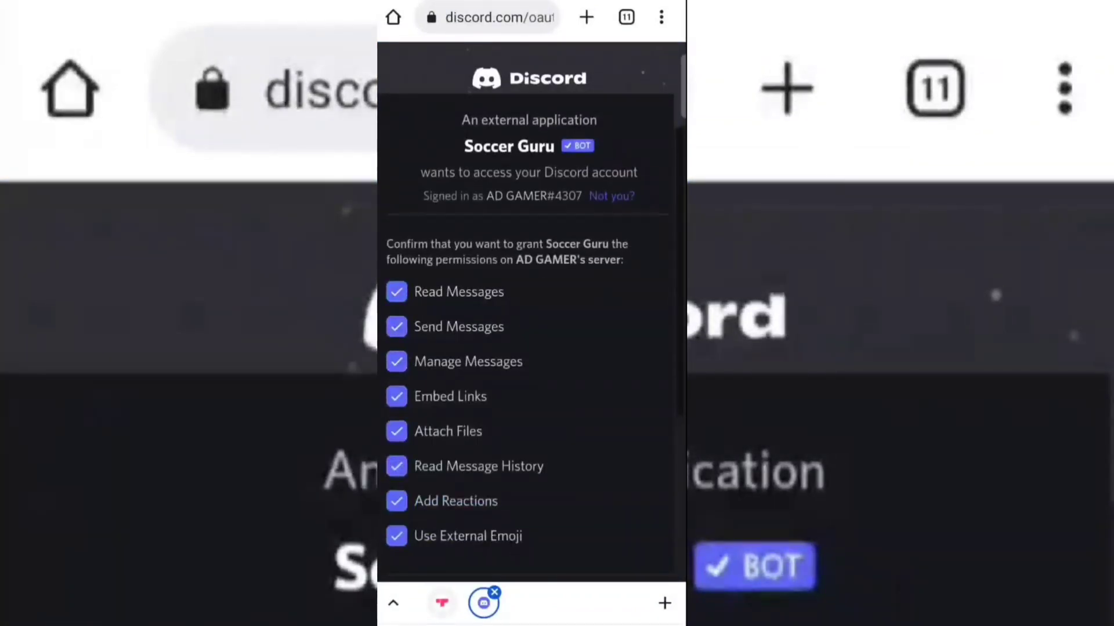
scroll(529, 348, down, 5)
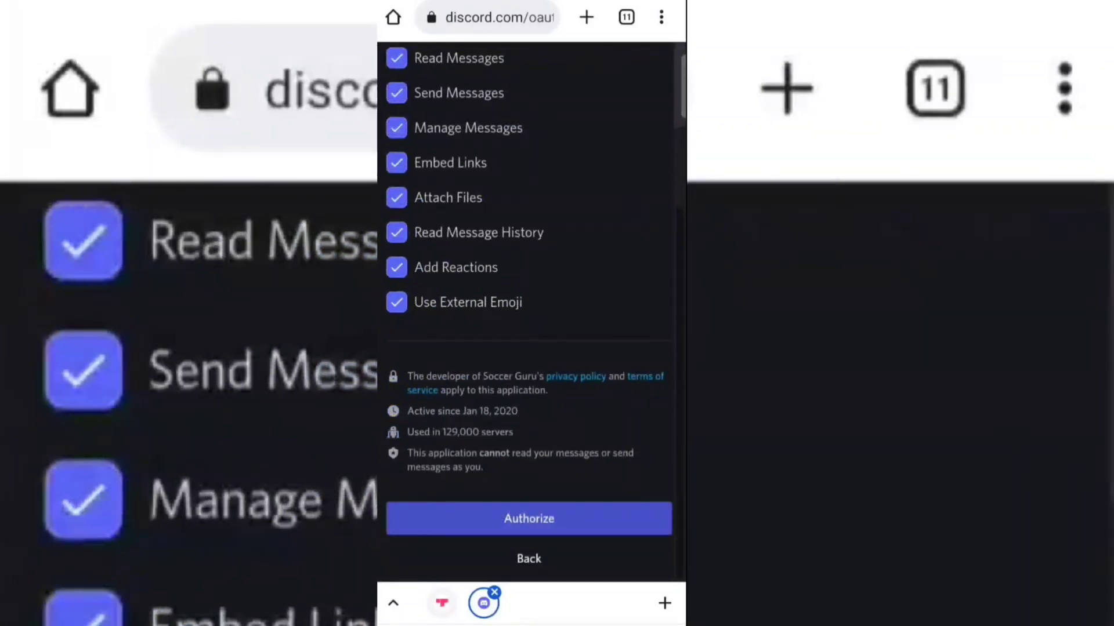
click(529, 519)
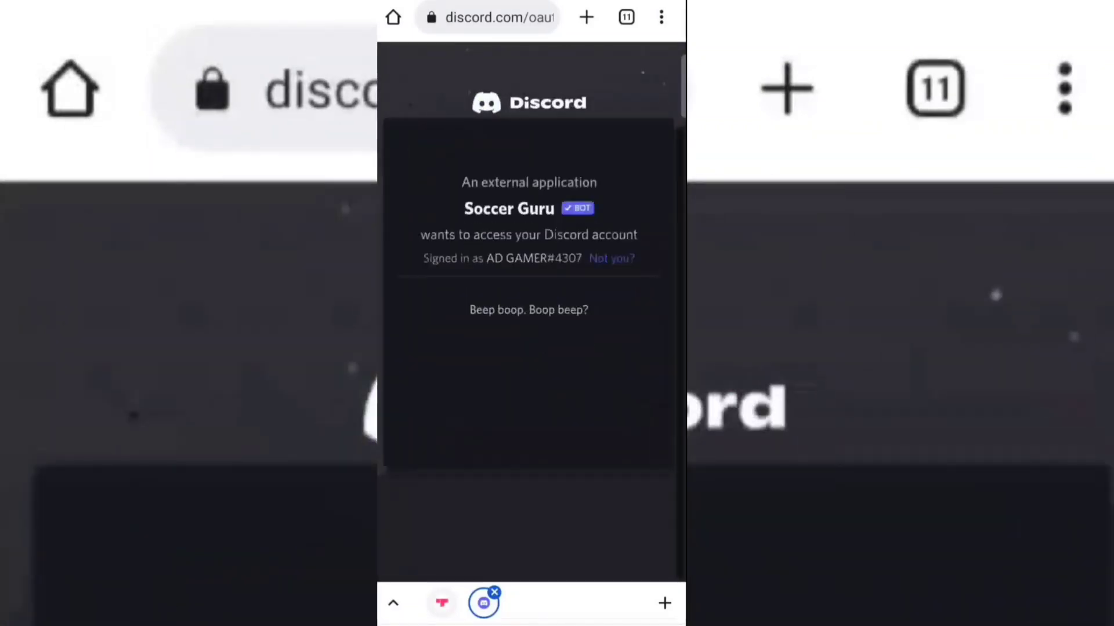
click(424, 368)
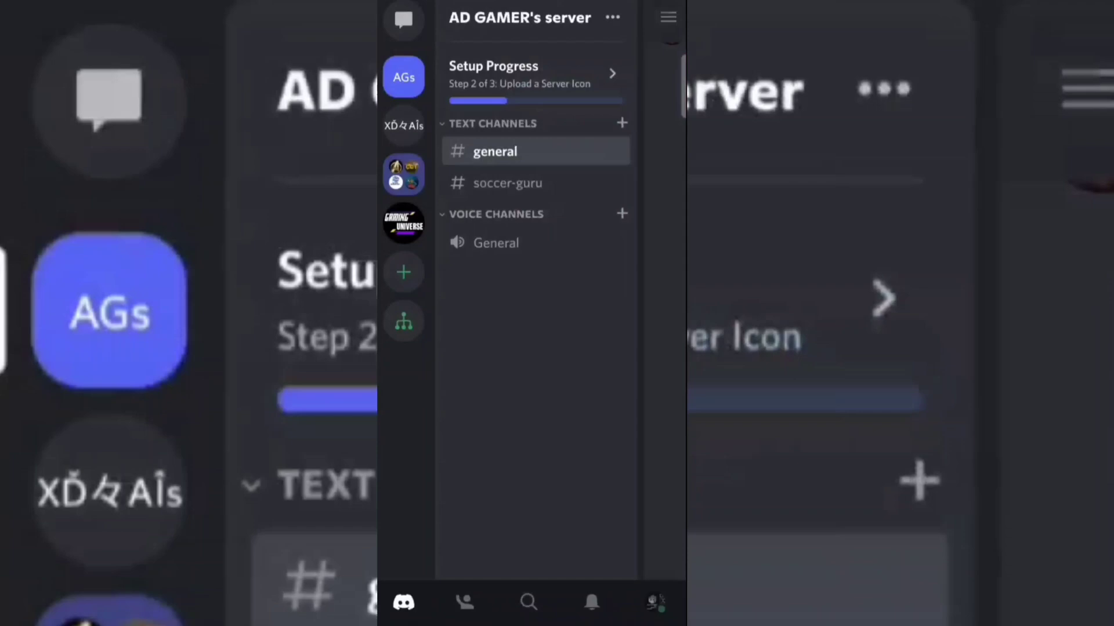
Add a Soccer Guru role override in #soccer-guru's channel permissions
click(508, 183)
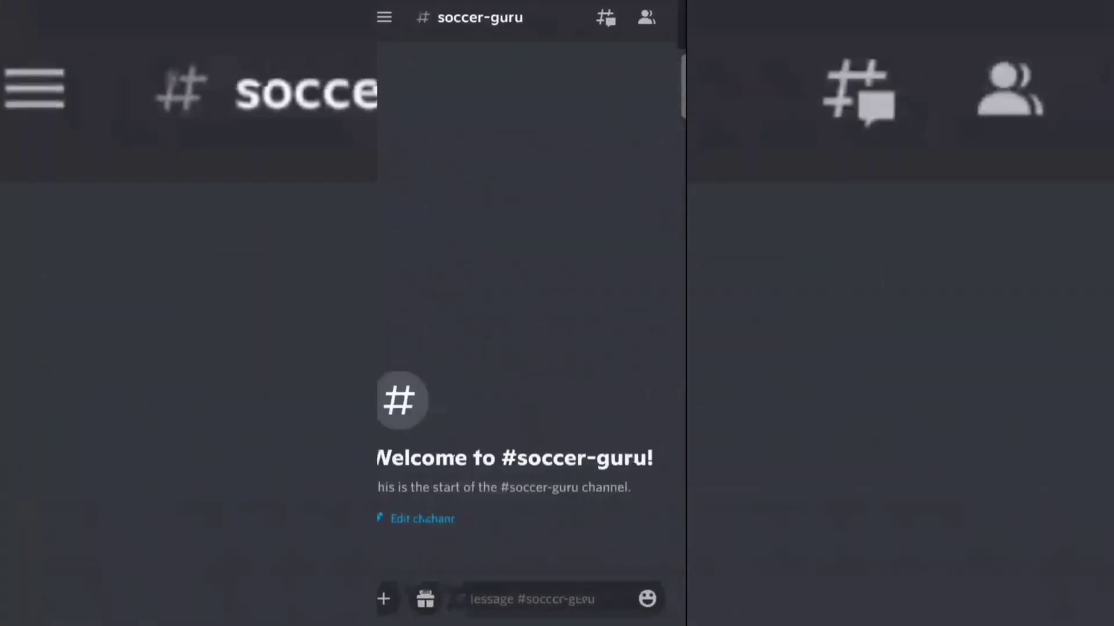
click(646, 76)
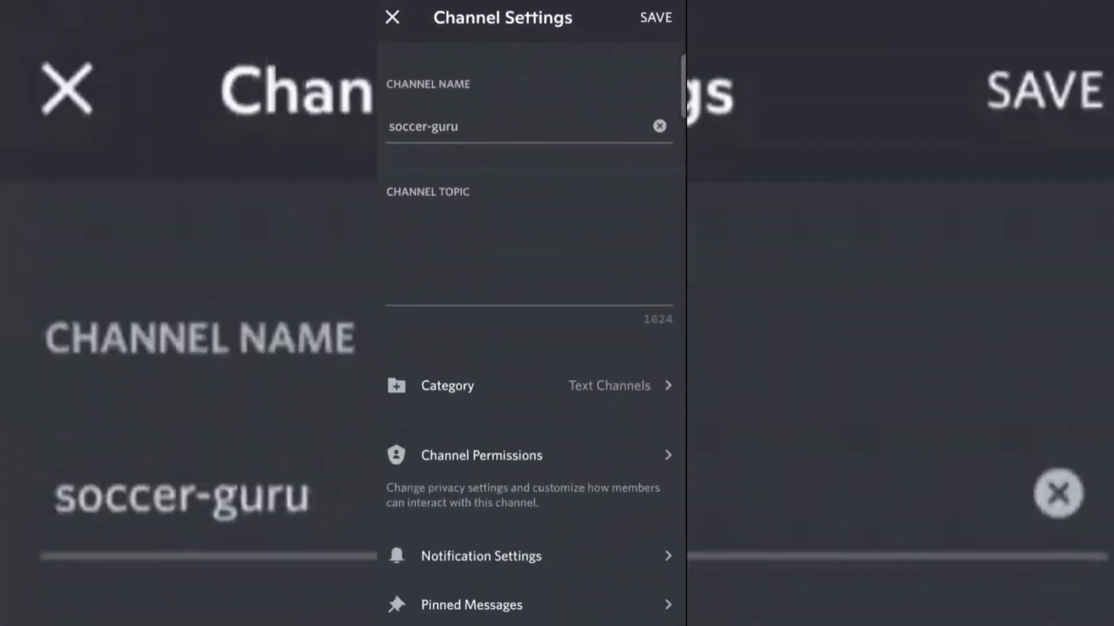
click(481, 455)
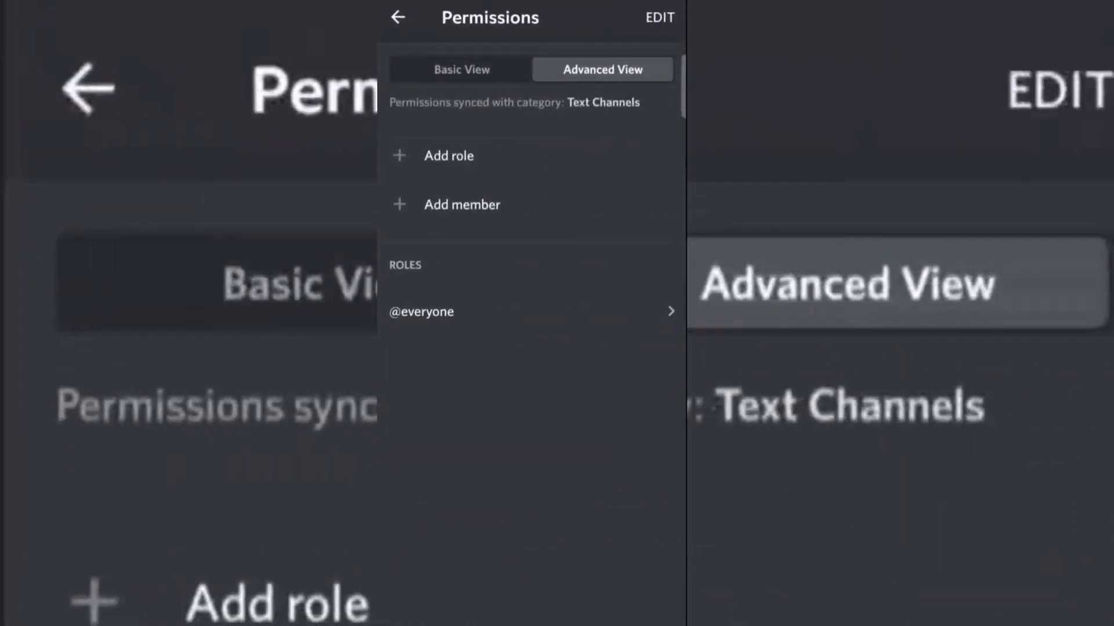
click(445, 155)
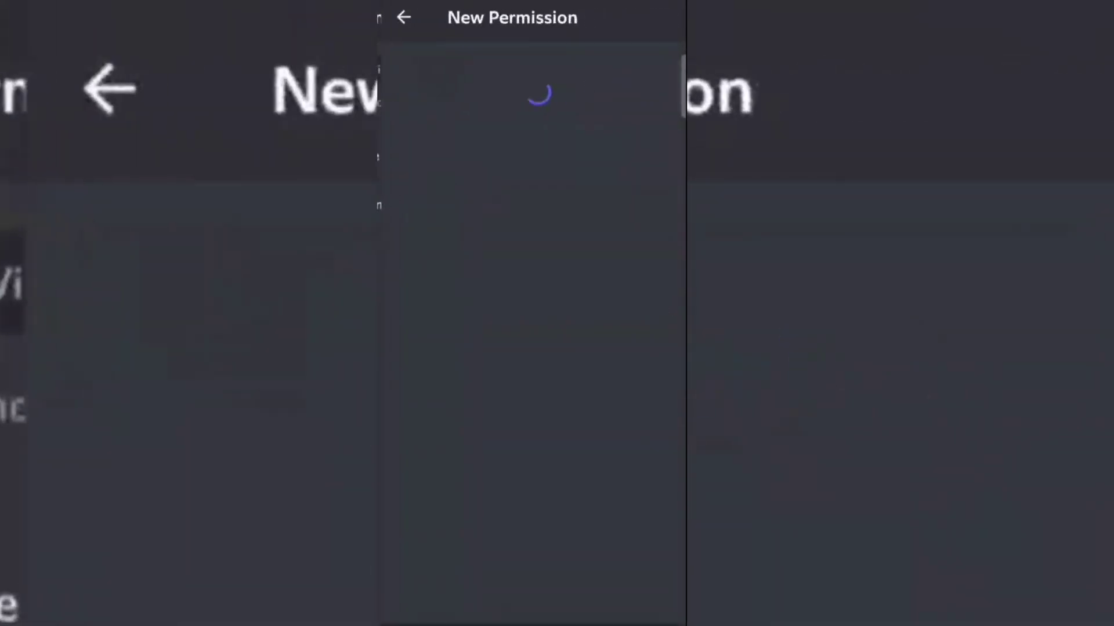
click(522, 122)
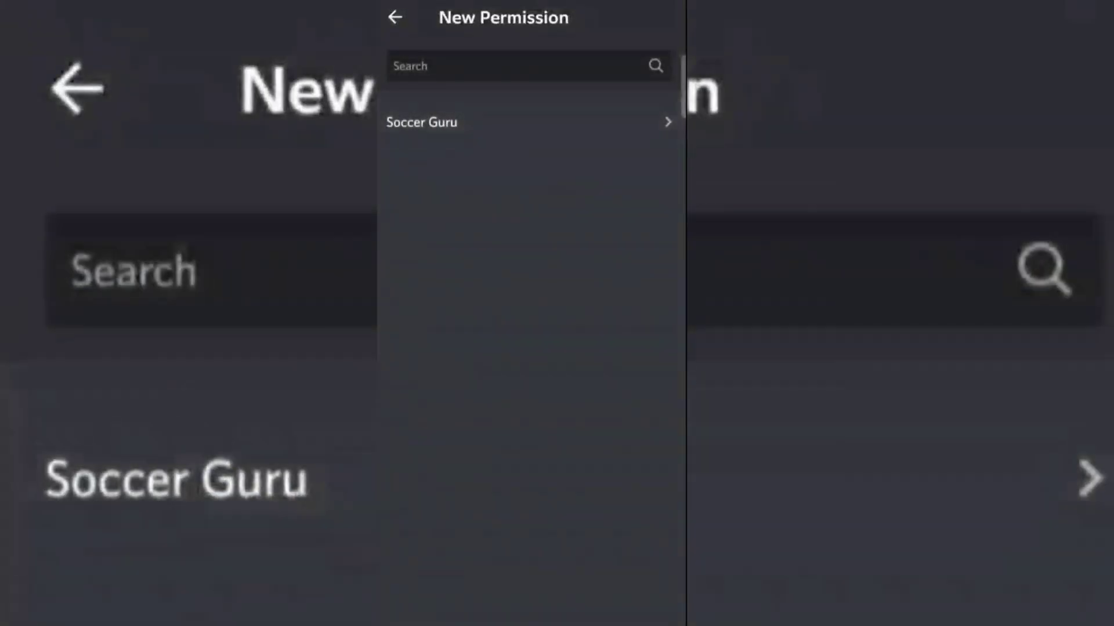
Allow Soccer Guru View Channel, Send Messages, Embed Links, Attach Files and Add Reactions
click(657, 140)
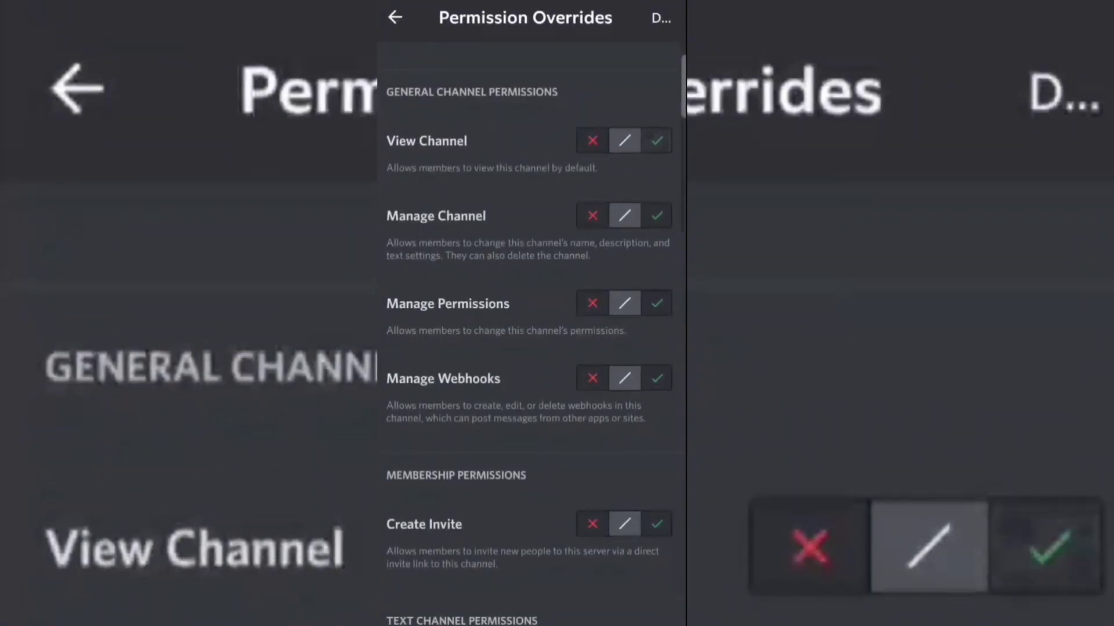
scroll(530, 348, down, 3)
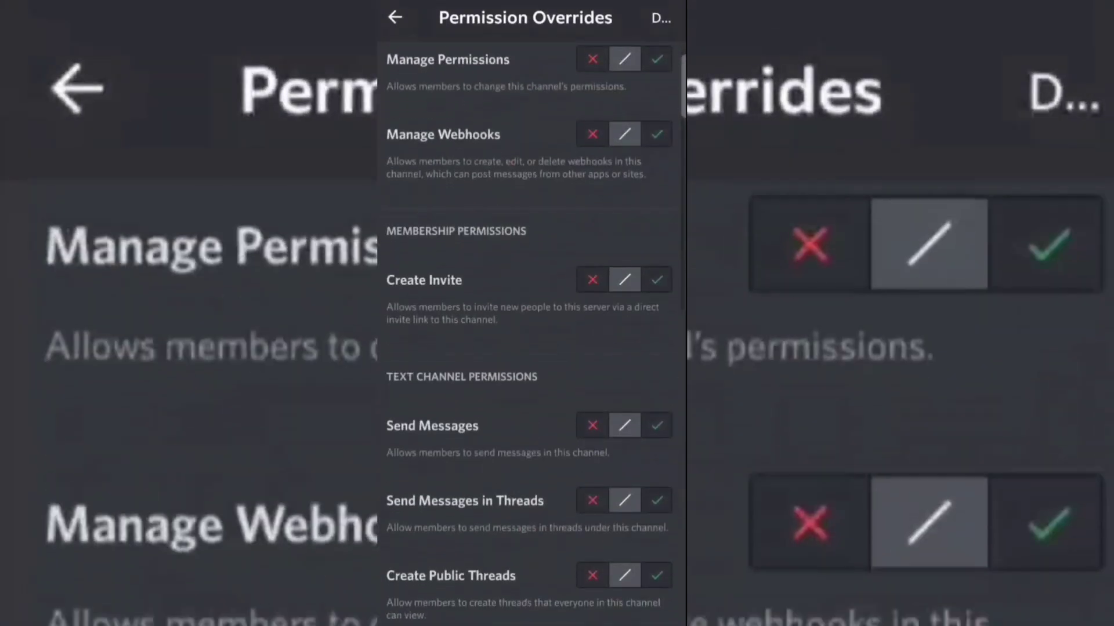
click(658, 426)
scroll(530, 348, down, 3)
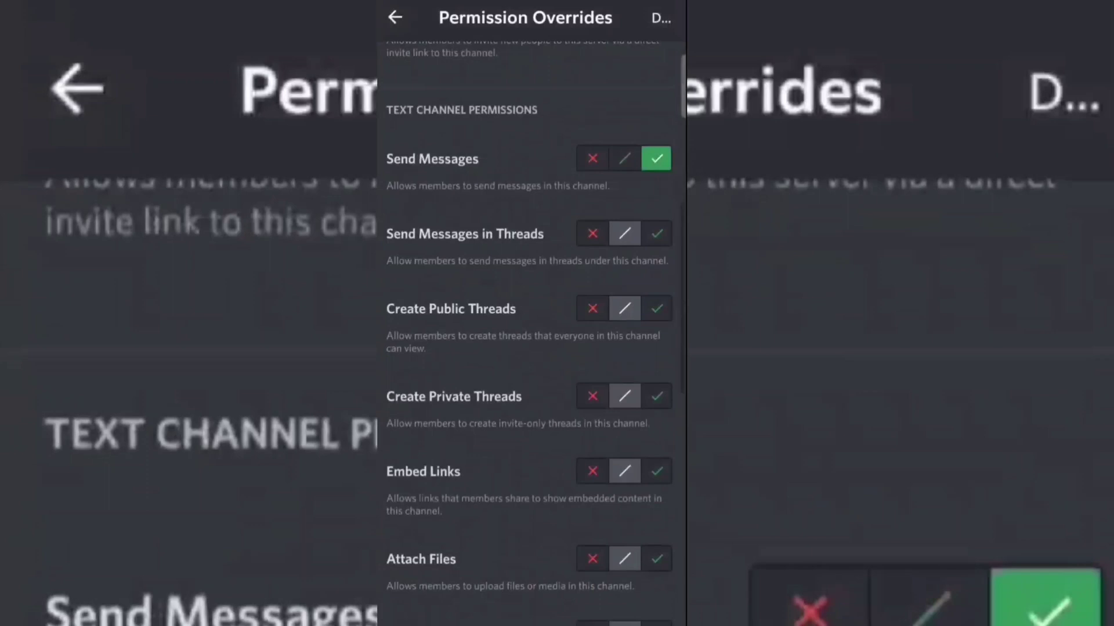
scroll(531, 348, down, 3)
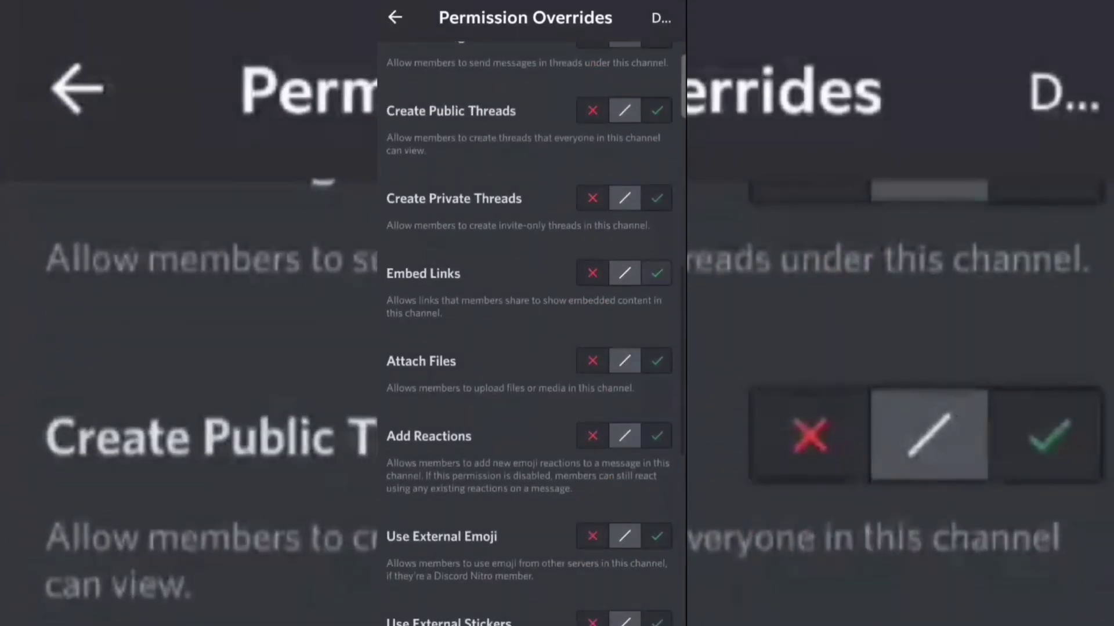
click(657, 273)
click(657, 361)
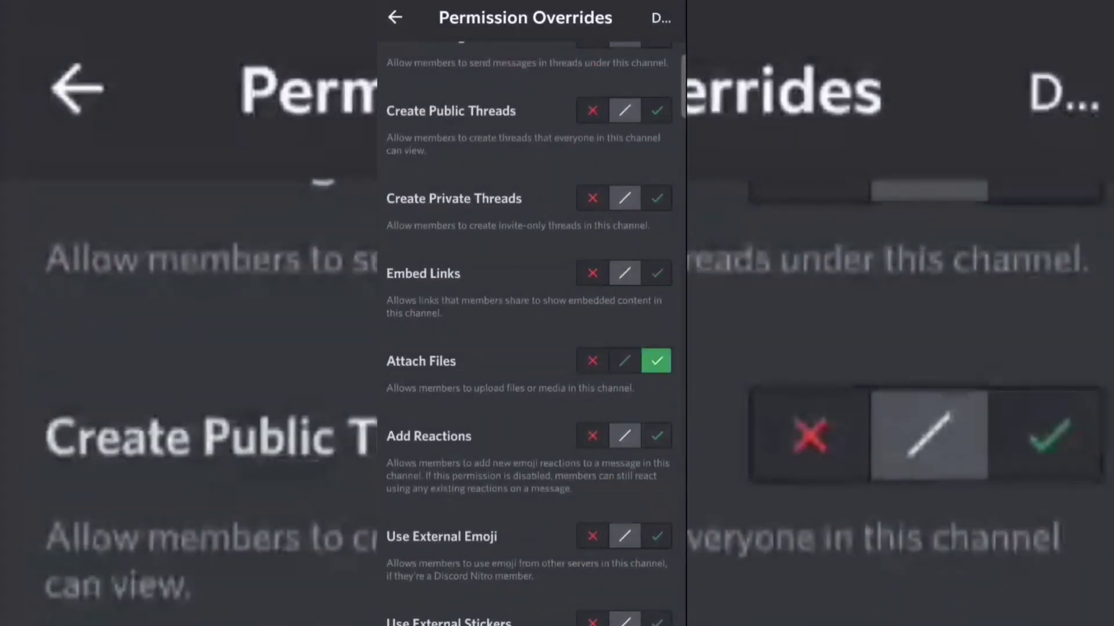
click(657, 437)
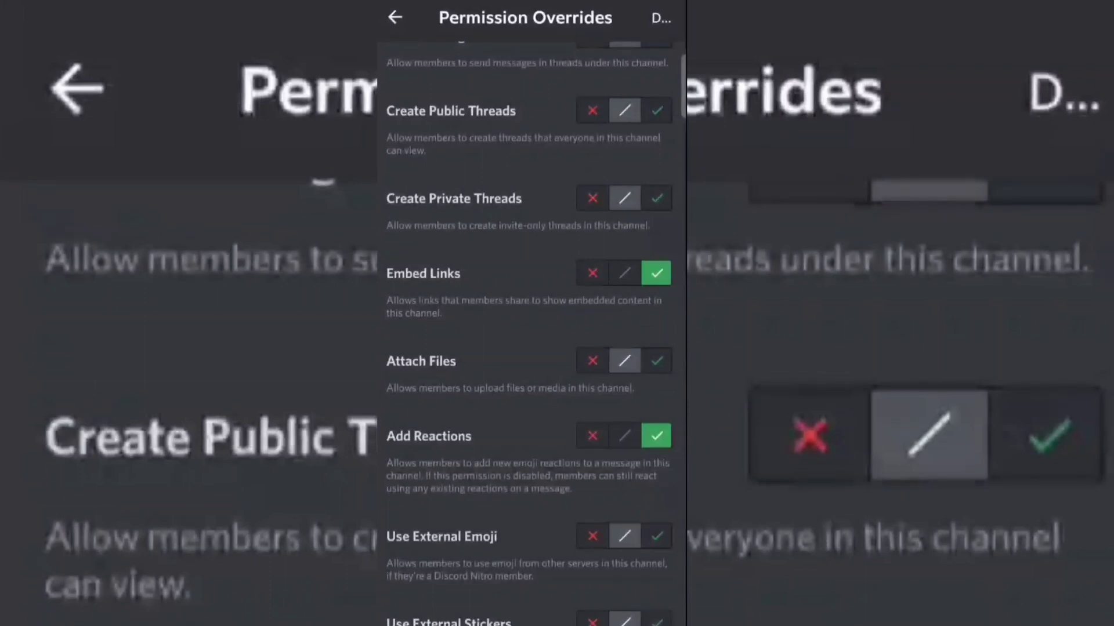
scroll(531, 348, down, 2)
scroll(532, 348, down, 2)
scroll(531, 348, down, 2)
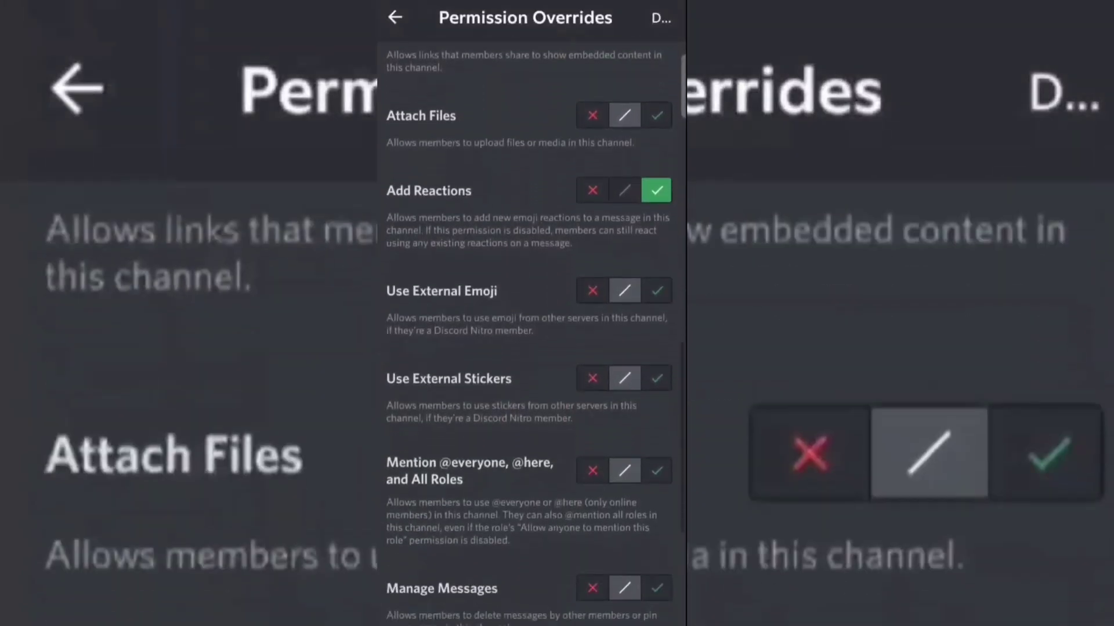